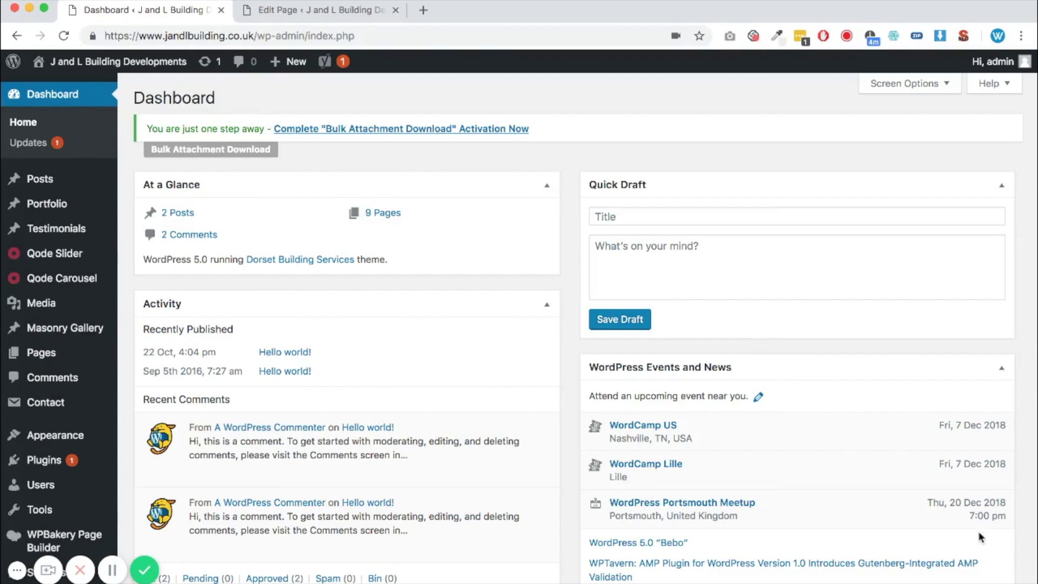
Step: Switch to the 'About J&L Building Developments' page editor showing raw shortcodes
{"action": "mouse_move", "coordinate": [409, 476]}
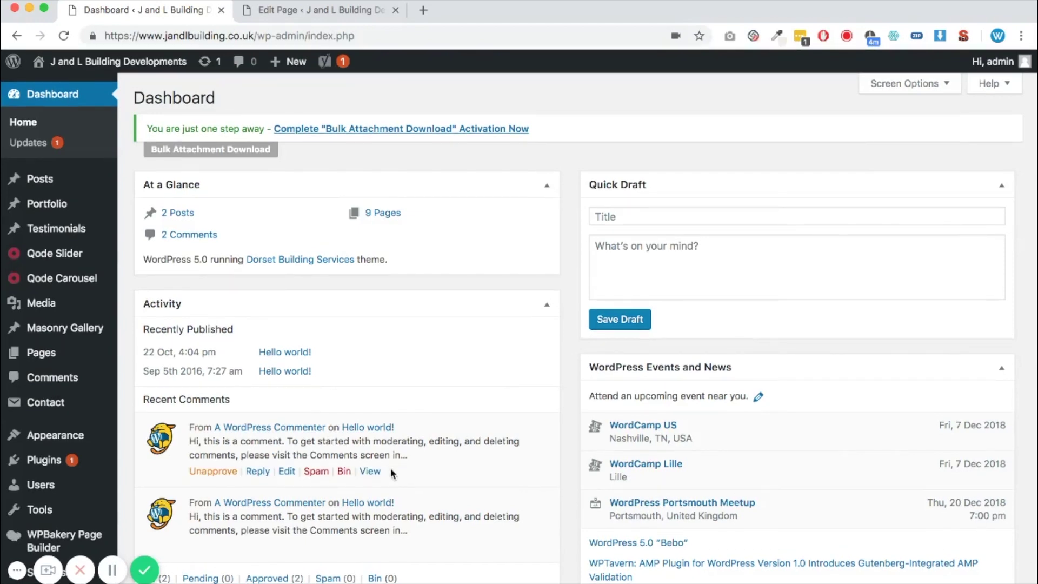
{"action": "left_click", "coordinate": [308, 10]}
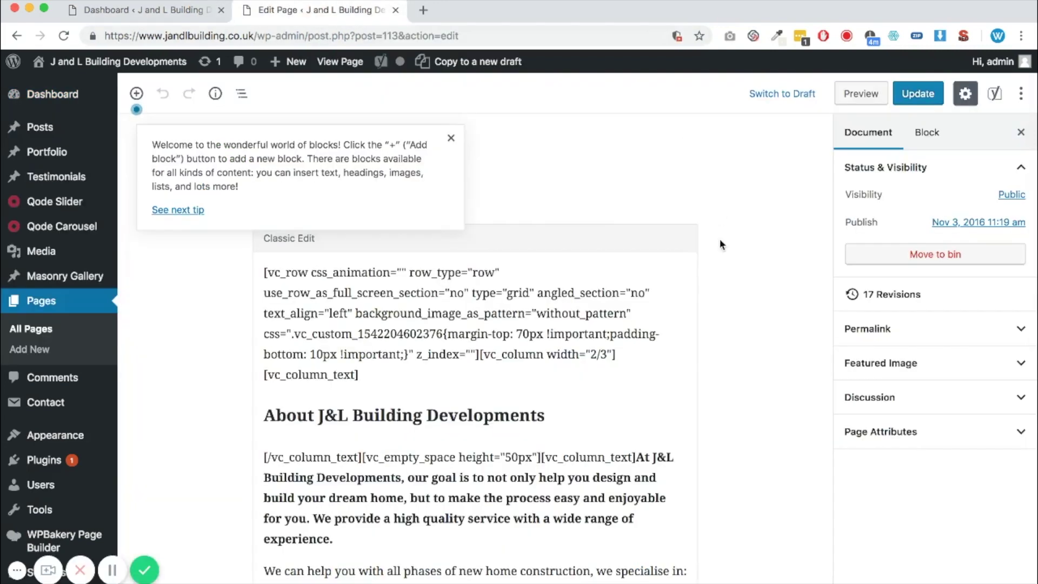
Step: Look over the shortcode content in the editor, then return to the Dashboard
{"action": "scroll", "coordinate": [720, 254], "scroll_direction": "down", "scroll_amount": 10}
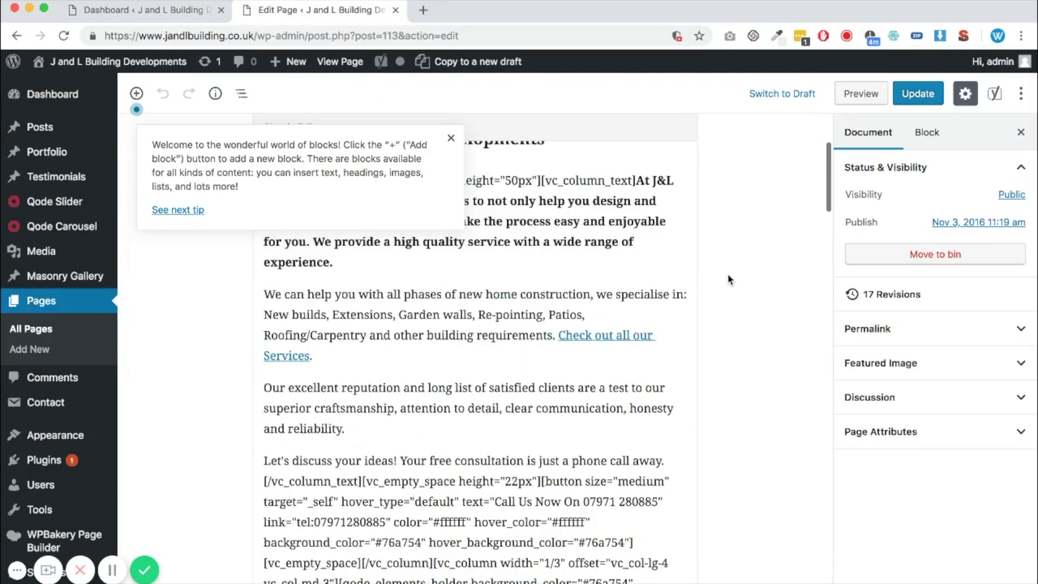
{"action": "scroll", "coordinate": [728, 279], "scroll_direction": "up", "scroll_amount": 10}
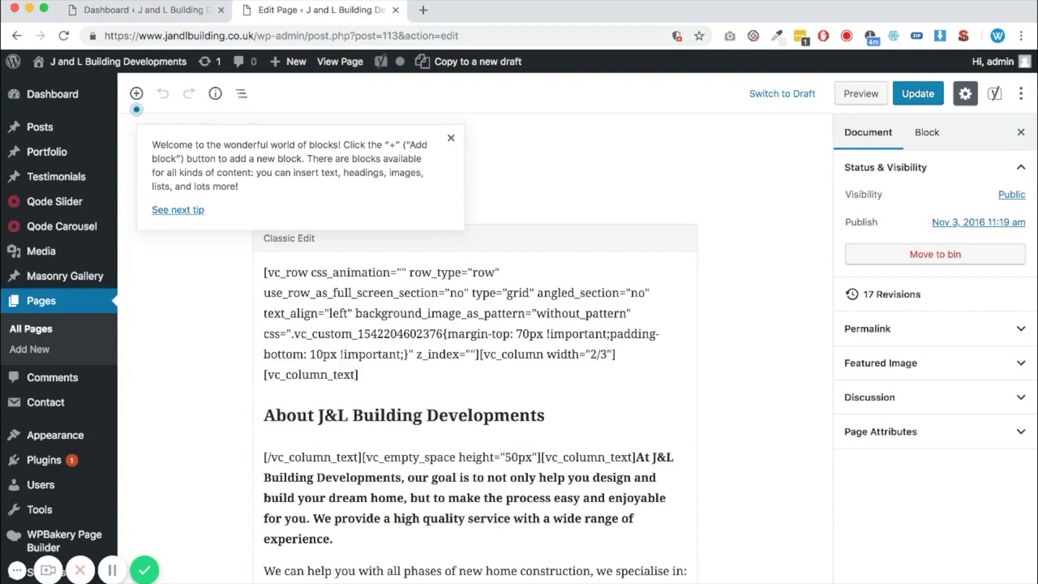
{"action": "left_click", "coordinate": [104, 12]}
{"action": "scroll", "coordinate": [122, 258], "scroll_direction": "down", "scroll_amount": 3}
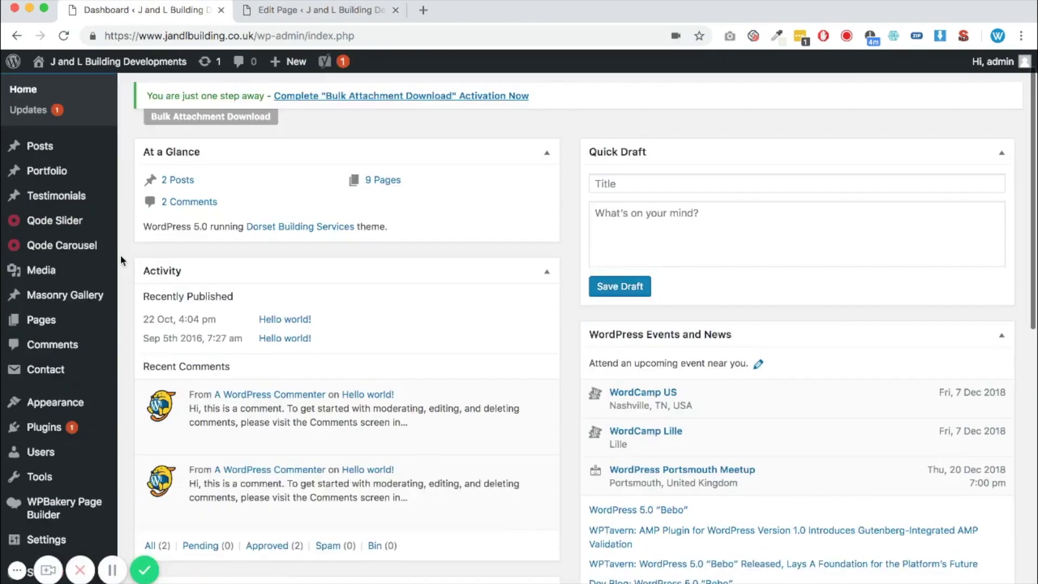
{"action": "scroll", "coordinate": [122, 259], "scroll_direction": "down", "scroll_amount": 3}
Step: Try updating WPBakery Page Builder 5.5.4 from Installed Plugins, which fails with a malformed URL error
{"action": "mouse_move", "coordinate": [100, 306]}
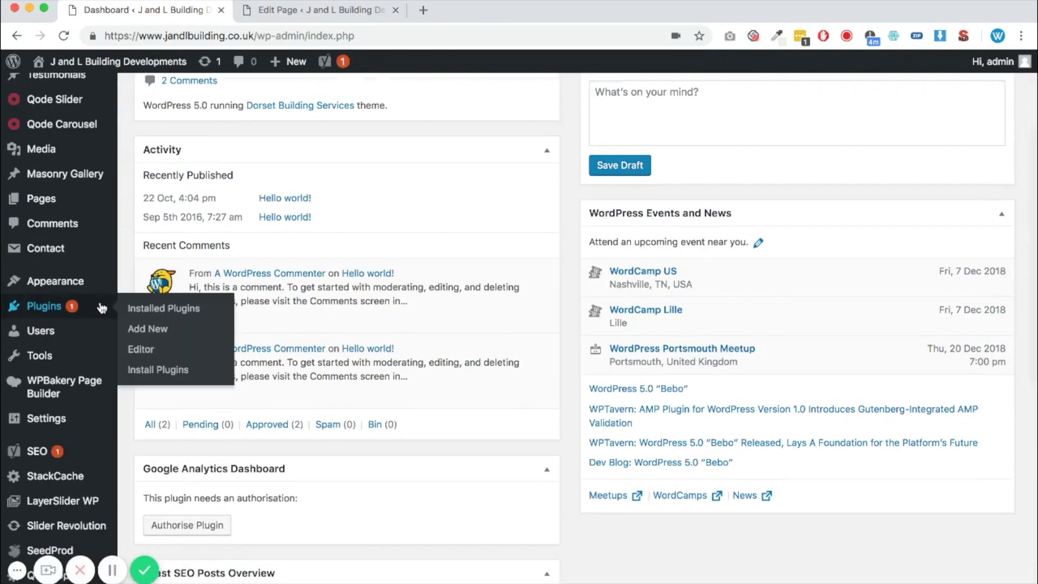
{"action": "left_click", "coordinate": [163, 312]}
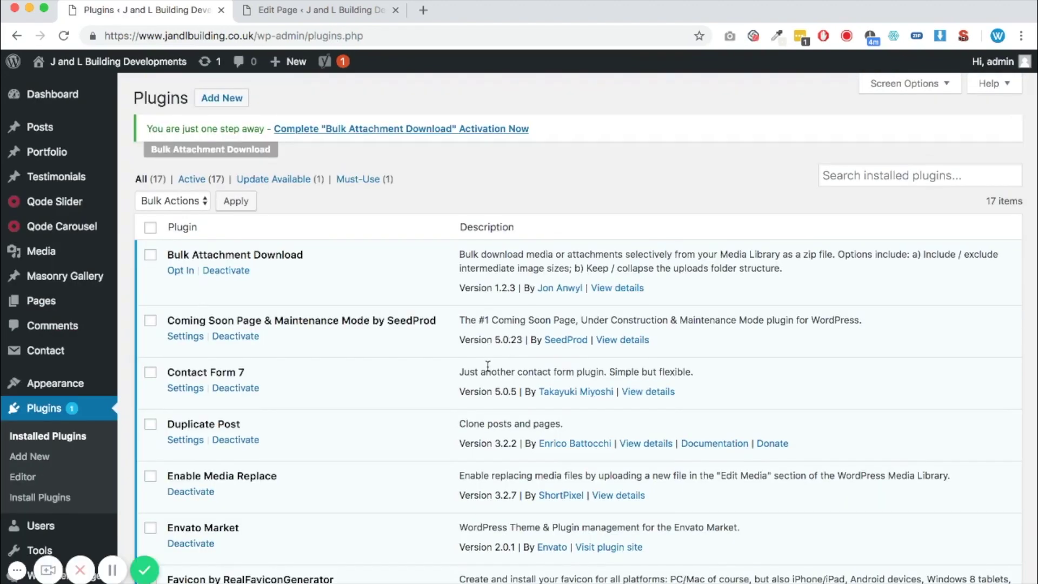
{"action": "scroll", "coordinate": [488, 366], "scroll_direction": "down", "scroll_amount": 15}
{"action": "scroll", "coordinate": [488, 366], "scroll_direction": "down", "scroll_amount": 3}
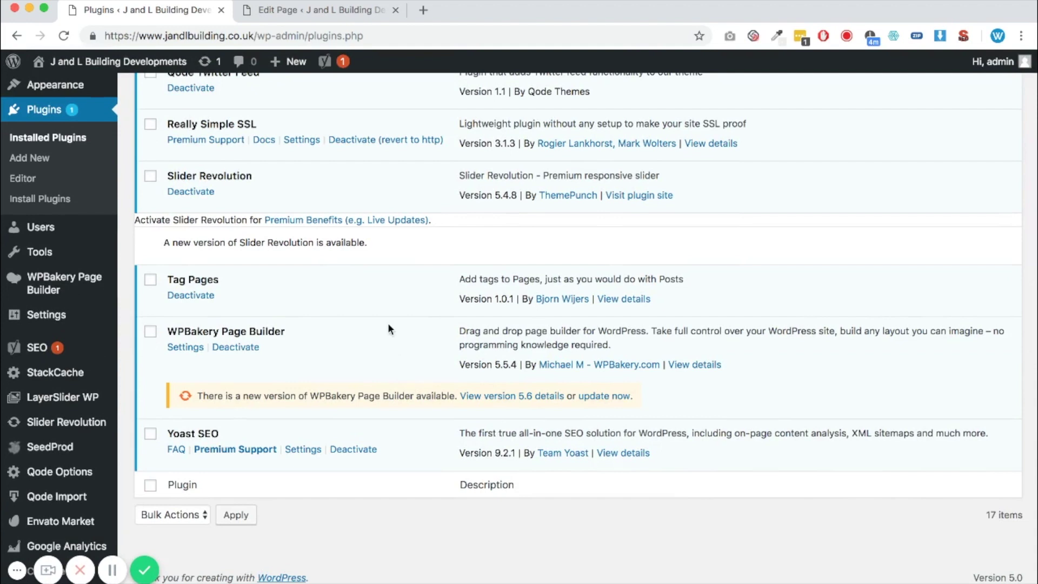
{"action": "left_click", "coordinate": [614, 398]}
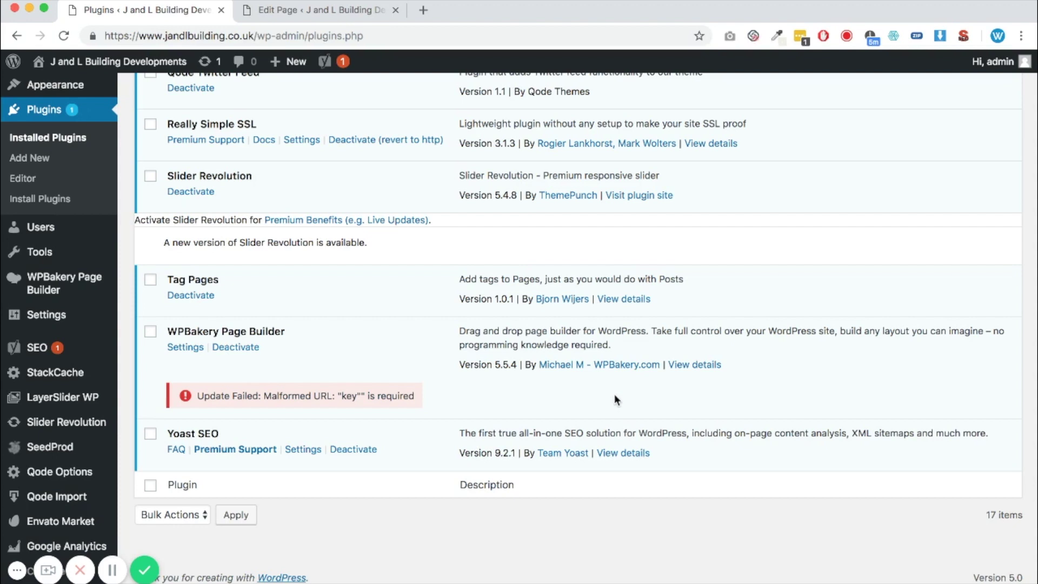
Step: Deactivate the WPBakery Page Builder plugin
{"action": "left_click", "coordinate": [236, 349]}
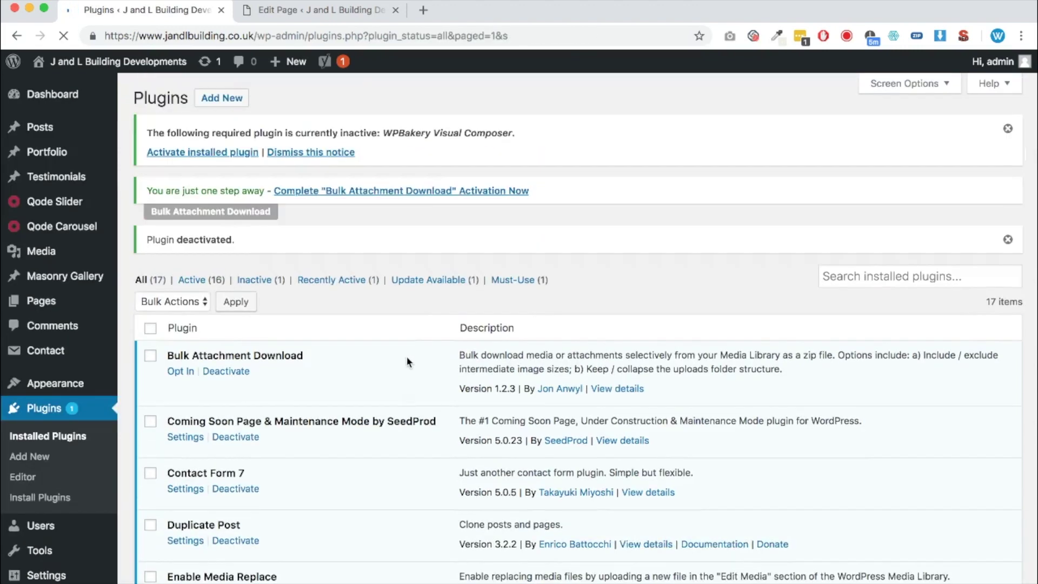
{"action": "scroll", "coordinate": [401, 400], "scroll_direction": "down", "scroll_amount": 5}
{"action": "scroll", "coordinate": [402, 400], "scroll_direction": "down", "scroll_amount": 10}
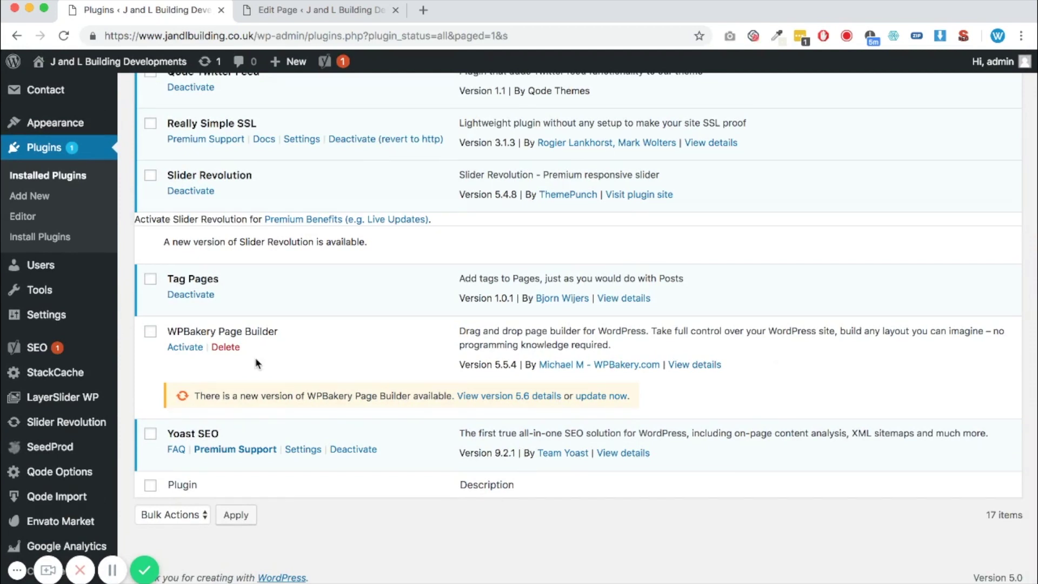
Step: Delete WPBakery Page Builder after confirming, leaving 16 plugins, and go to Add Plugins
{"action": "left_click", "coordinate": [226, 347]}
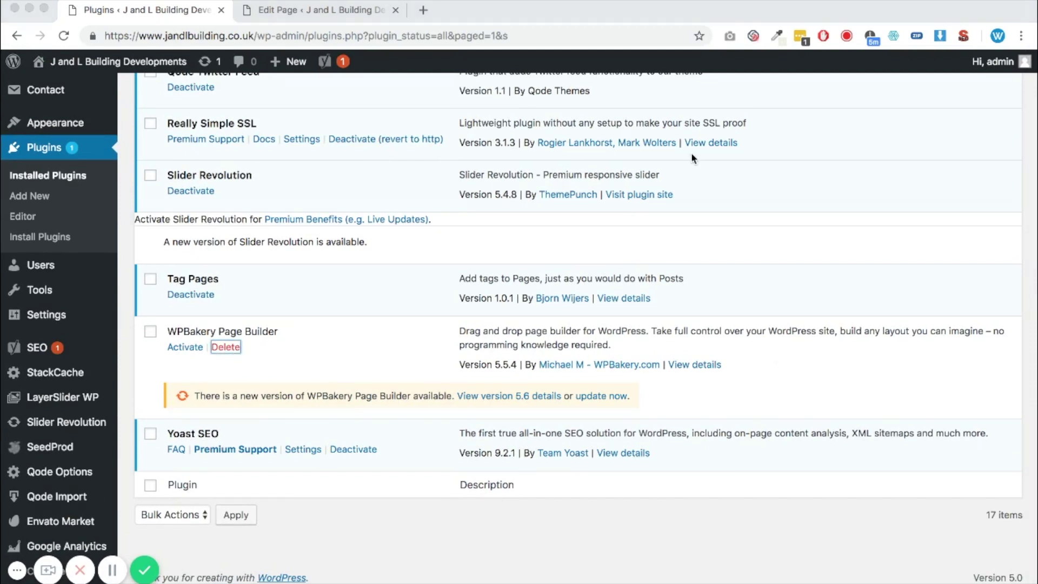
{"action": "left_click", "coordinate": [644, 129]}
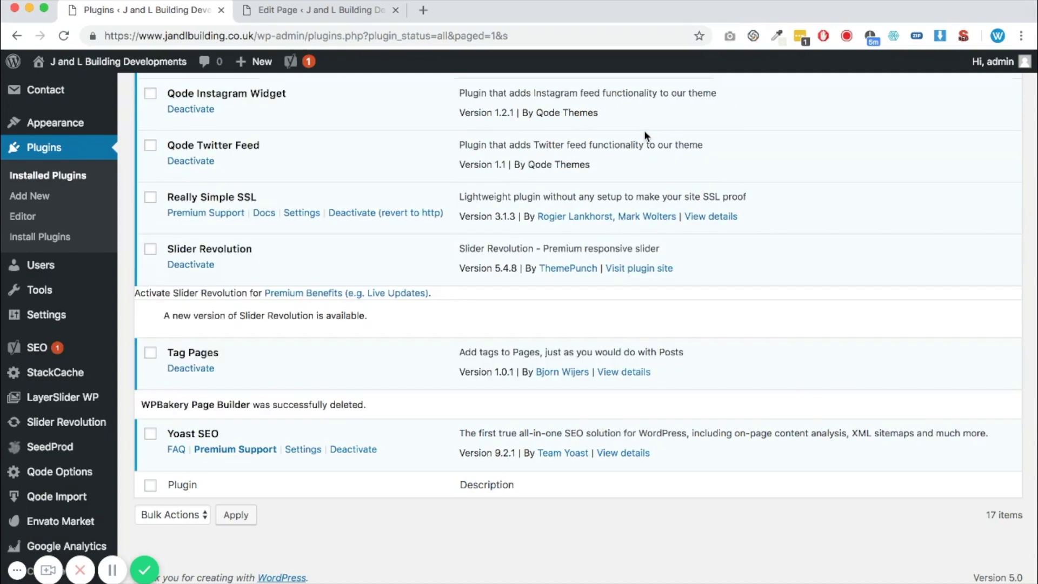
{"action": "scroll", "coordinate": [593, 299], "scroll_direction": "up", "scroll_amount": 1}
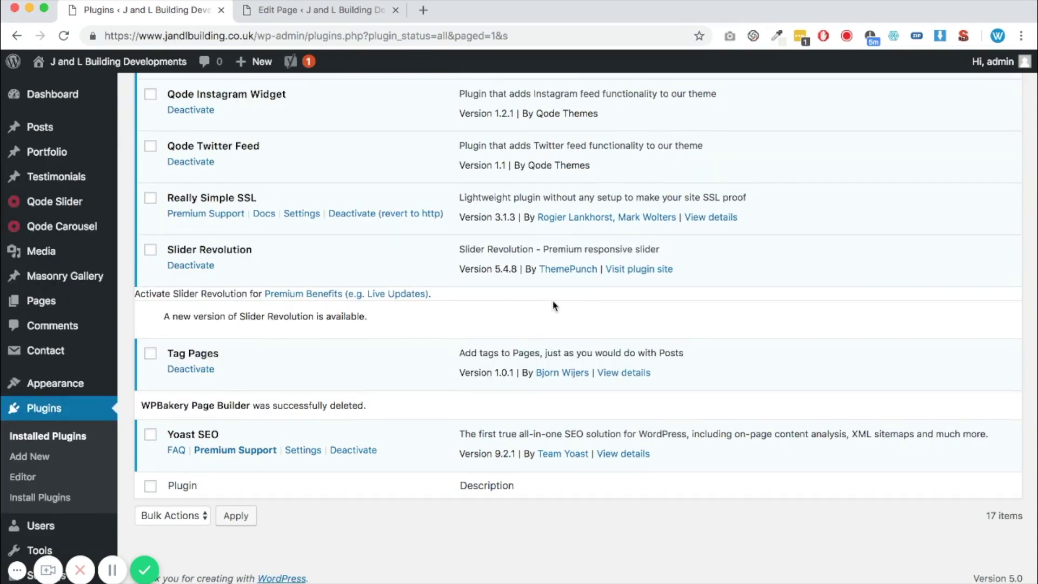
{"action": "scroll", "coordinate": [554, 306], "scroll_direction": "up", "scroll_amount": 15}
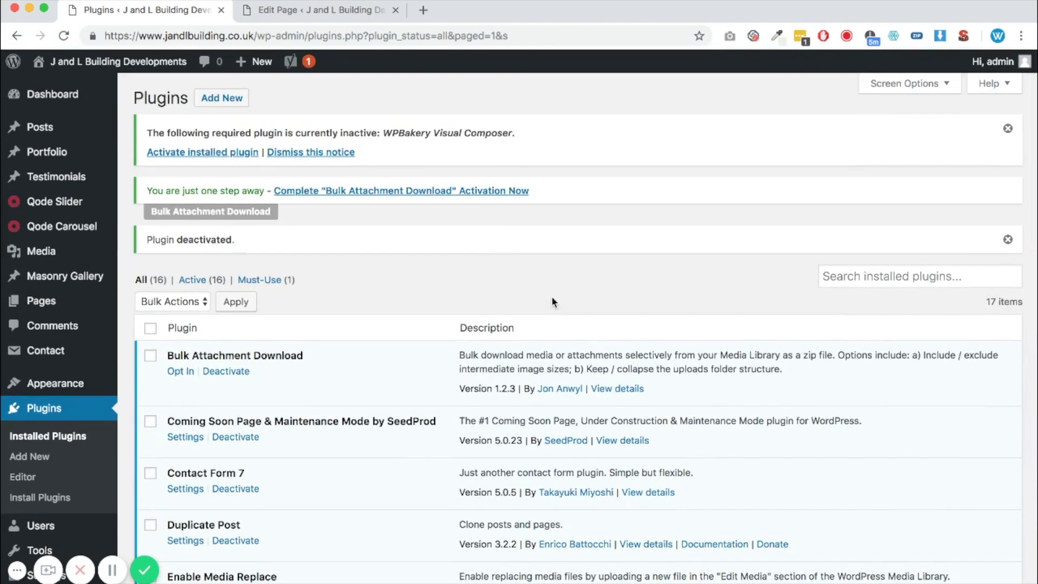
{"action": "left_click", "coordinate": [225, 101]}
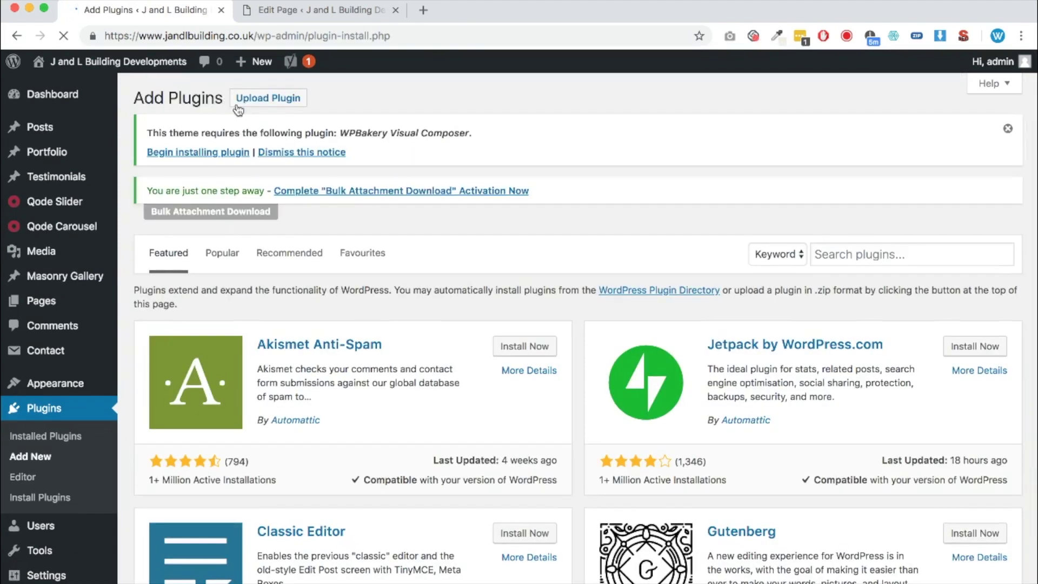
Step: Upload js_composer.zip as a plugin and install it
{"action": "left_click", "coordinate": [264, 100]}
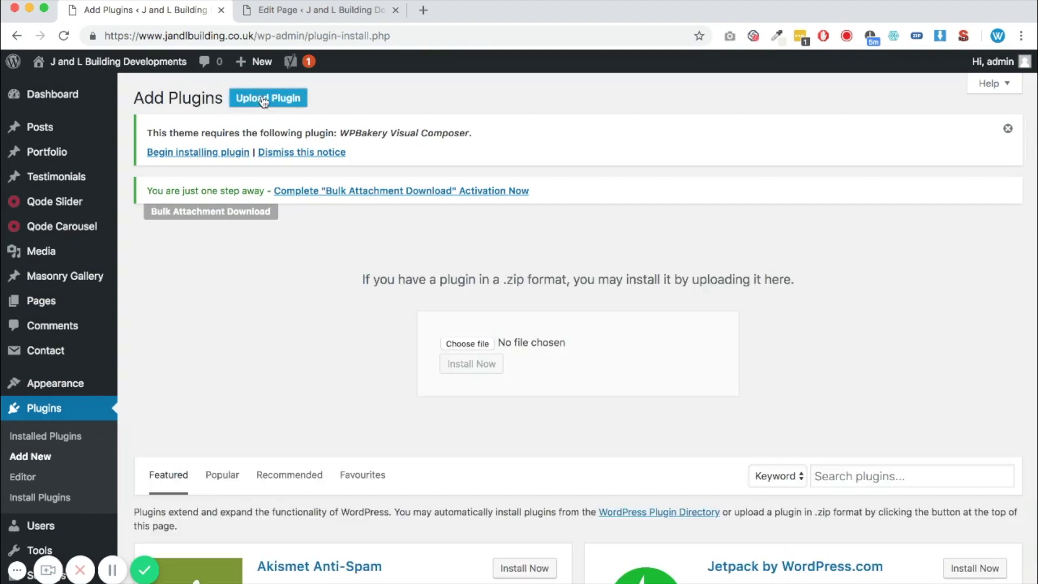
{"action": "left_click", "coordinate": [468, 344]}
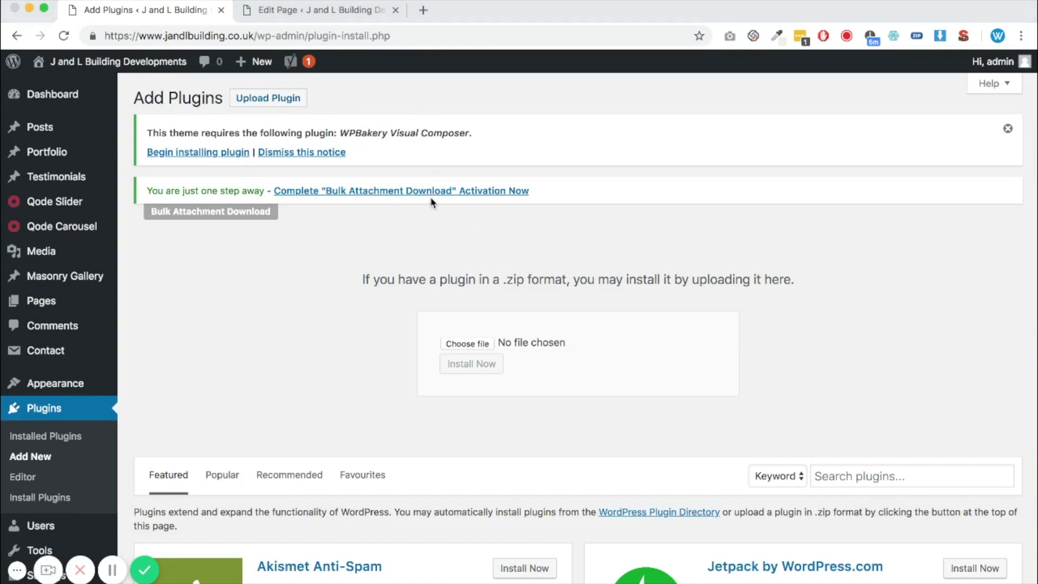
{"action": "scroll", "coordinate": [573, 433], "scroll_direction": "down", "scroll_amount": 1}
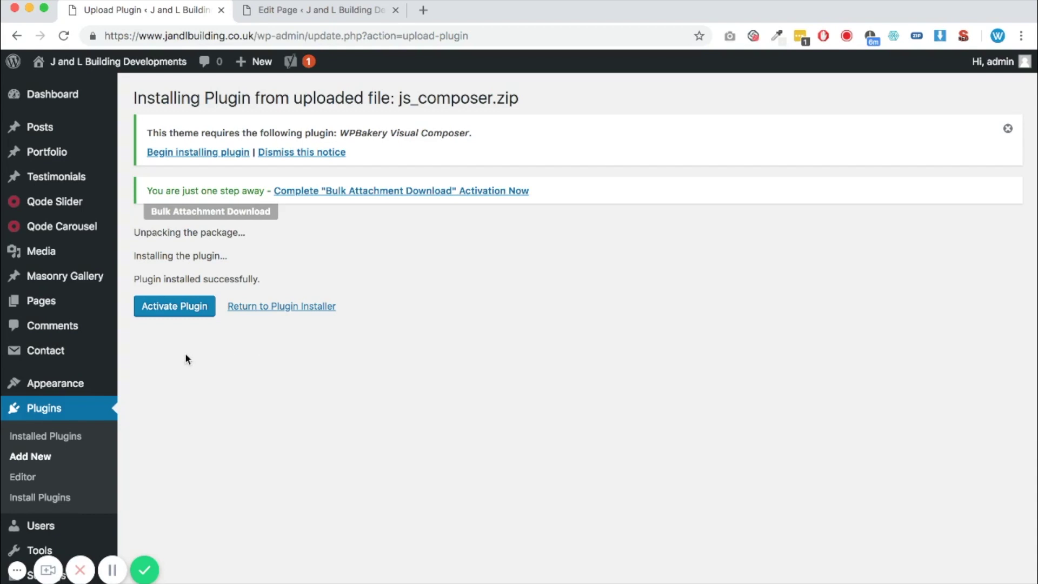
Step: Activate the newly installed WPBakery Page Builder 5.6 and return to the About Us editor
{"action": "left_click", "coordinate": [184, 314]}
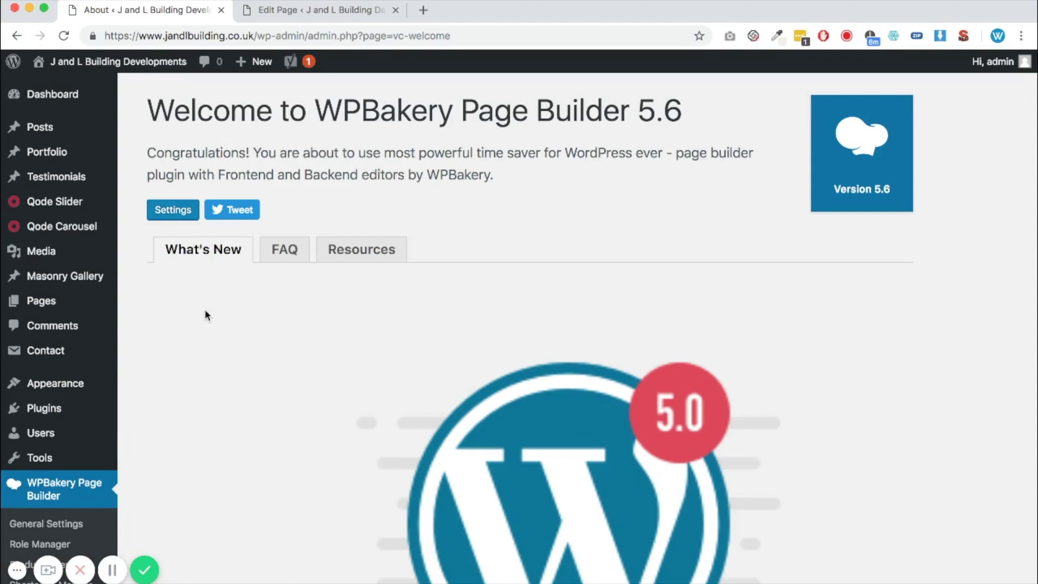
{"action": "left_click", "coordinate": [320, 17]}
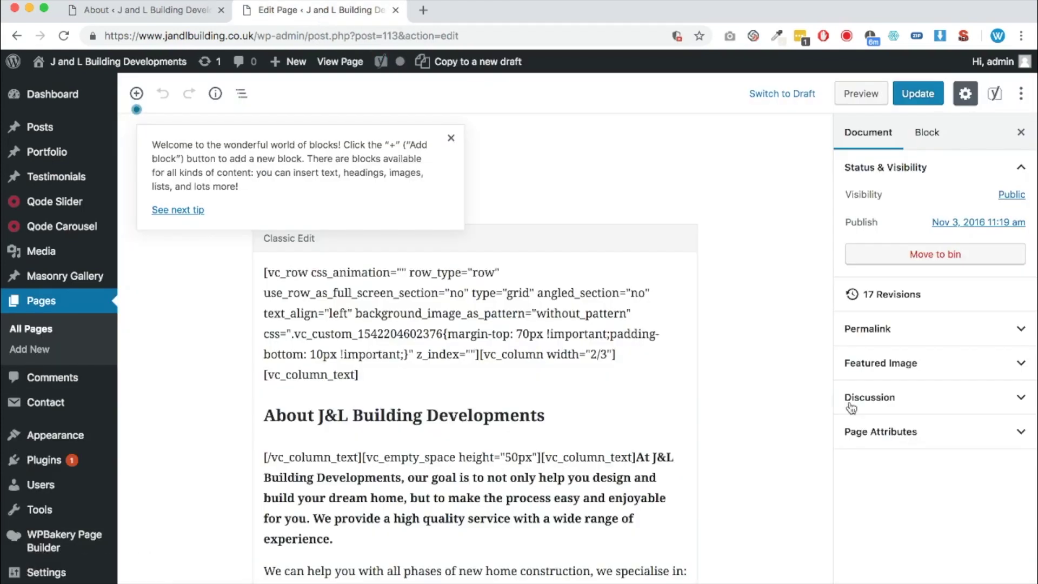
Step: Reload the About Us editor and review its rows and elements in the WPBakery backend layout
{"action": "key", "text": "super+r"}
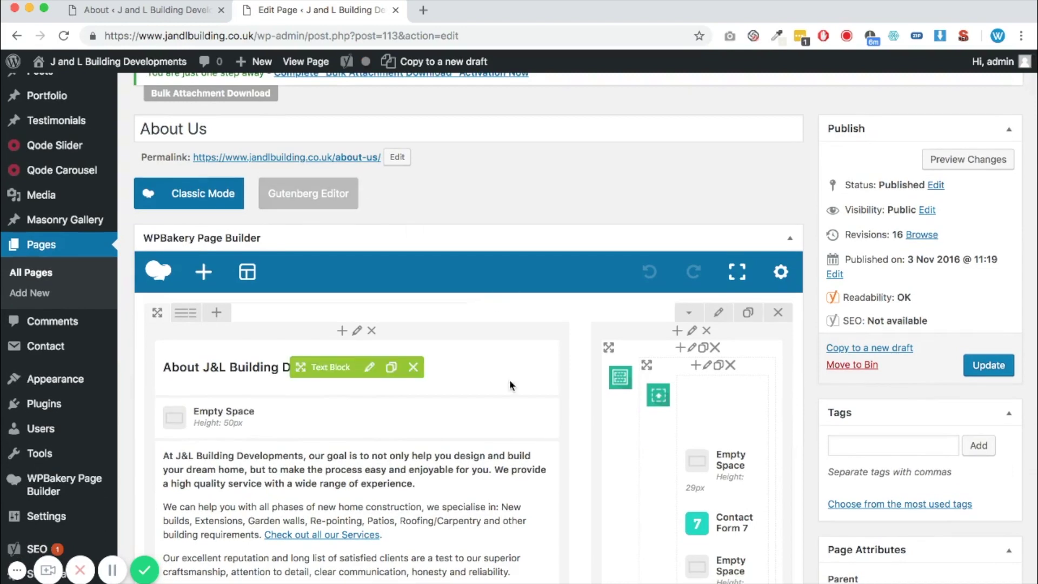
{"action": "scroll", "coordinate": [509, 379], "scroll_direction": "down", "scroll_amount": 15}
{"action": "scroll", "coordinate": [516, 396], "scroll_direction": "down", "scroll_amount": 4}
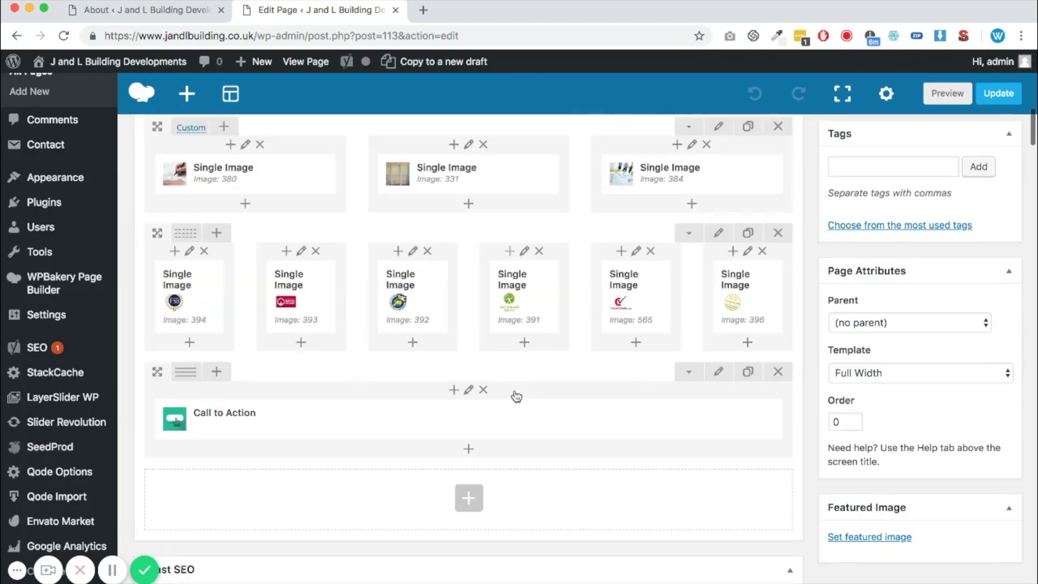
{"action": "scroll", "coordinate": [515, 390], "scroll_direction": "up", "scroll_amount": 10}
{"action": "scroll", "coordinate": [516, 390], "scroll_direction": "up", "scroll_amount": 3}
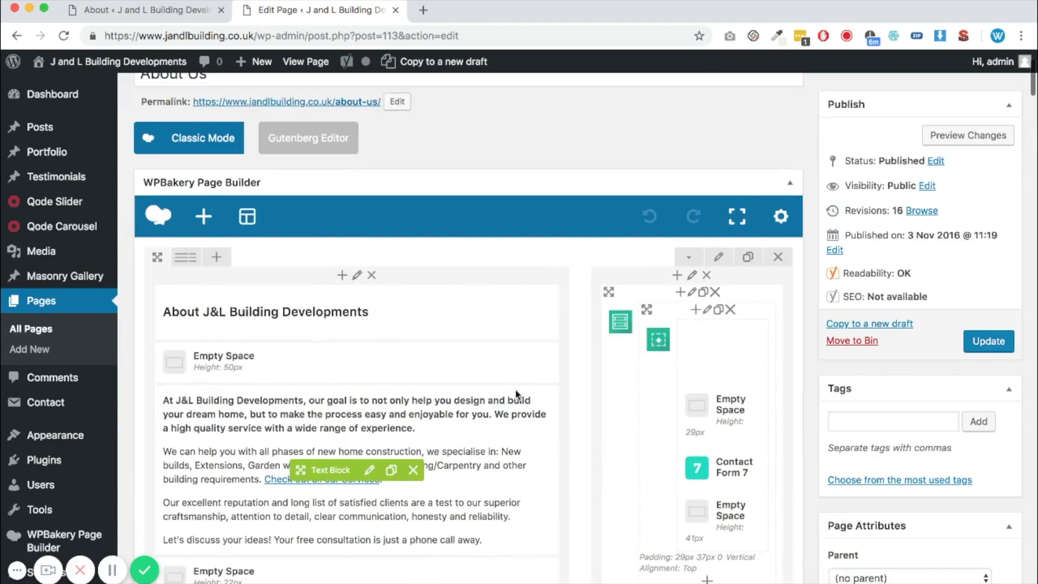
{"action": "scroll", "coordinate": [517, 395], "scroll_direction": "up", "scroll_amount": 3}
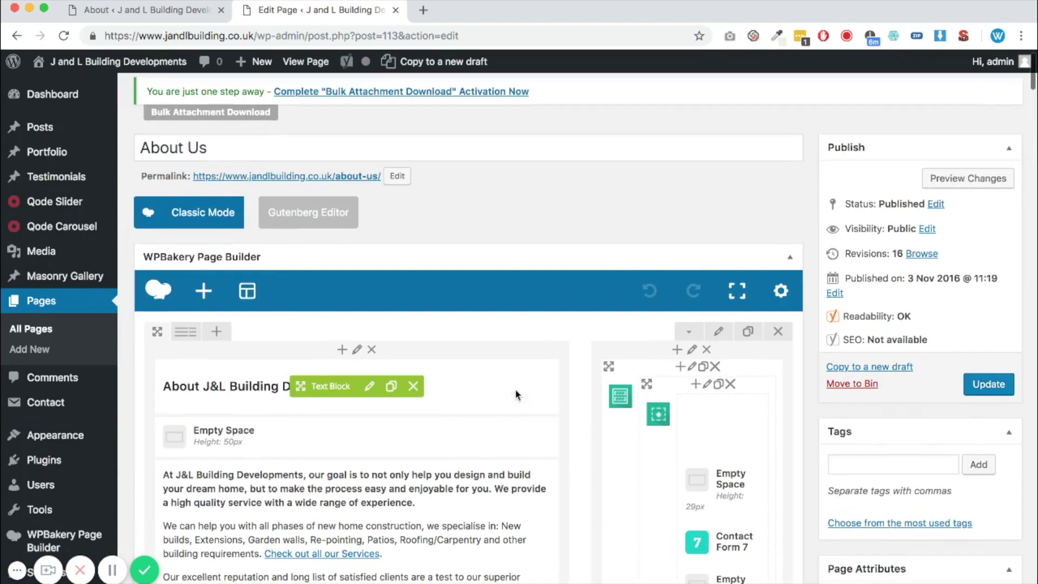
{"action": "scroll", "coordinate": [516, 395], "scroll_direction": "down", "scroll_amount": 1}
{"action": "scroll", "coordinate": [516, 395], "scroll_direction": "up", "scroll_amount": 1}
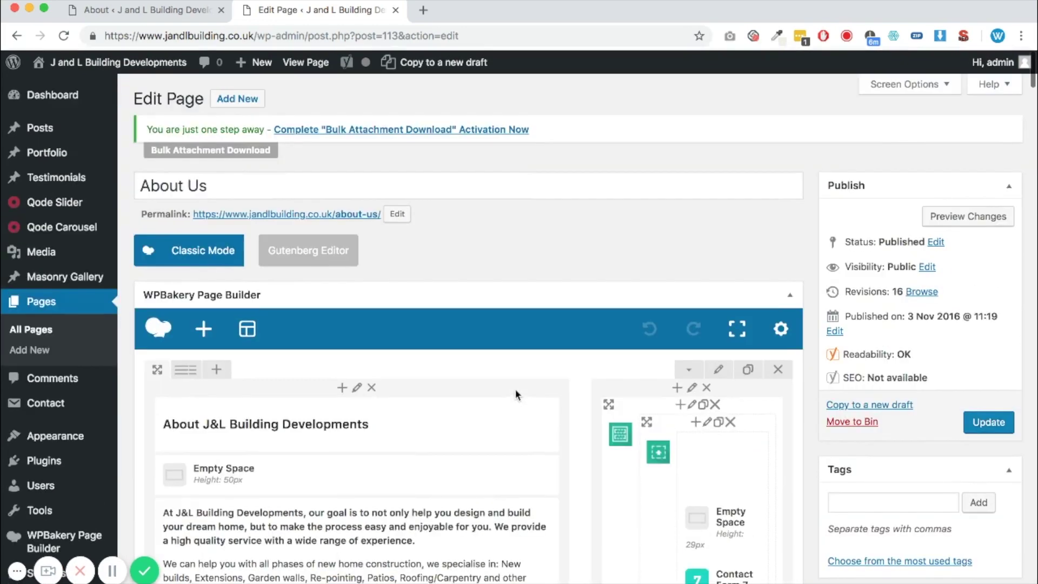